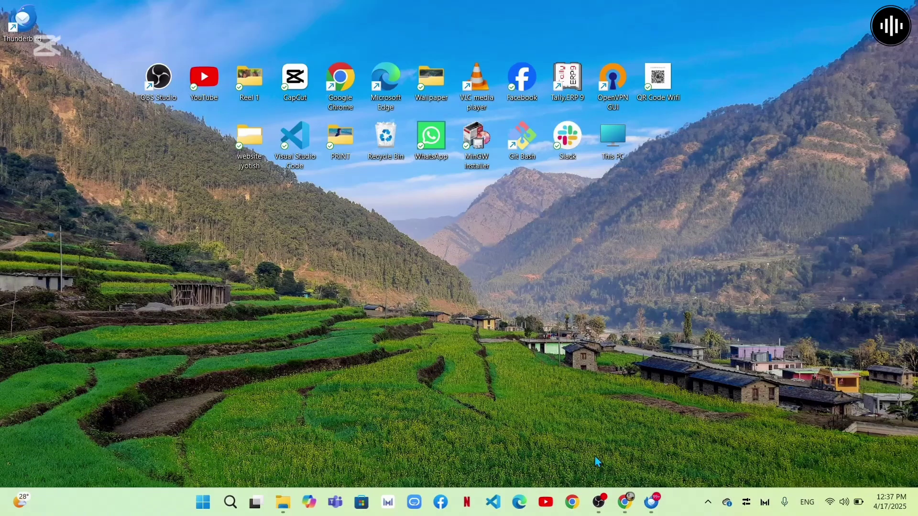
Launch Thunderbird from the desktop and open Settings on the General page.
click(652, 502)
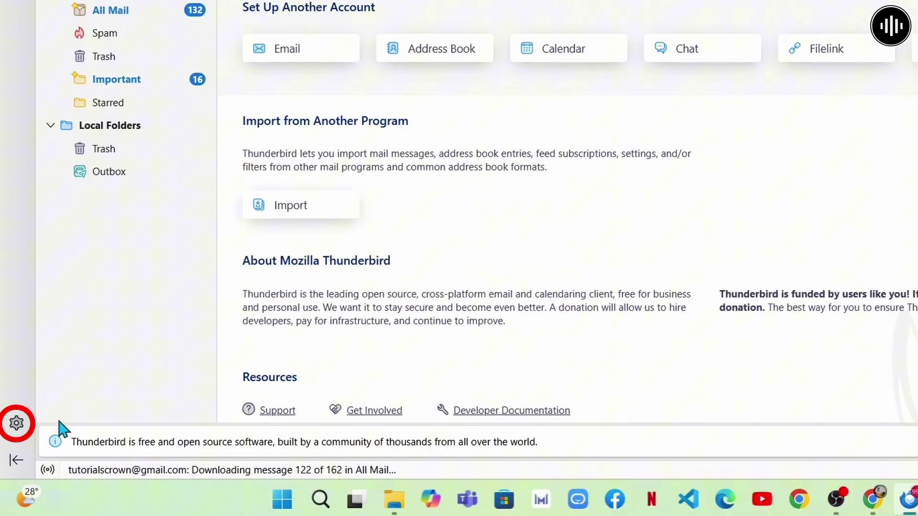
click(17, 425)
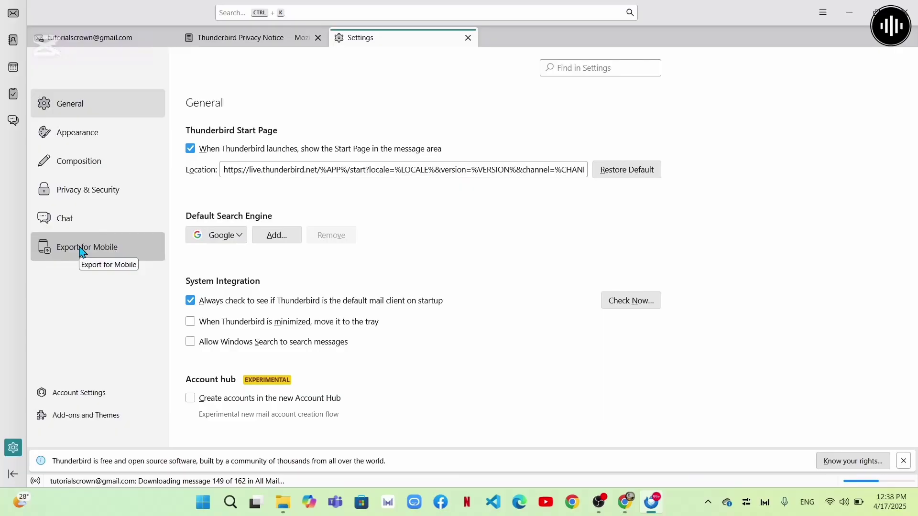
Switch Settings to the Privacy & Security page, showing the Passwords section.
click(105, 188)
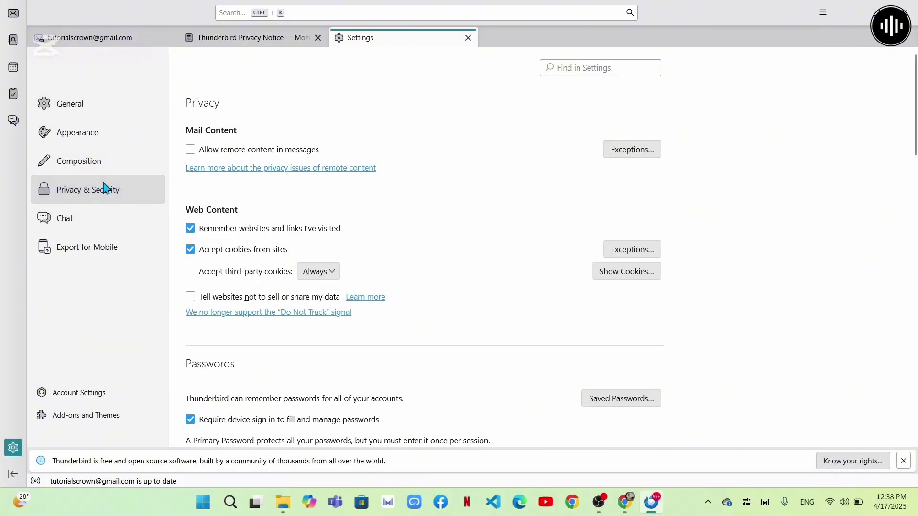
scroll(391, 267, down, 3)
scroll(391, 267, down, 1)
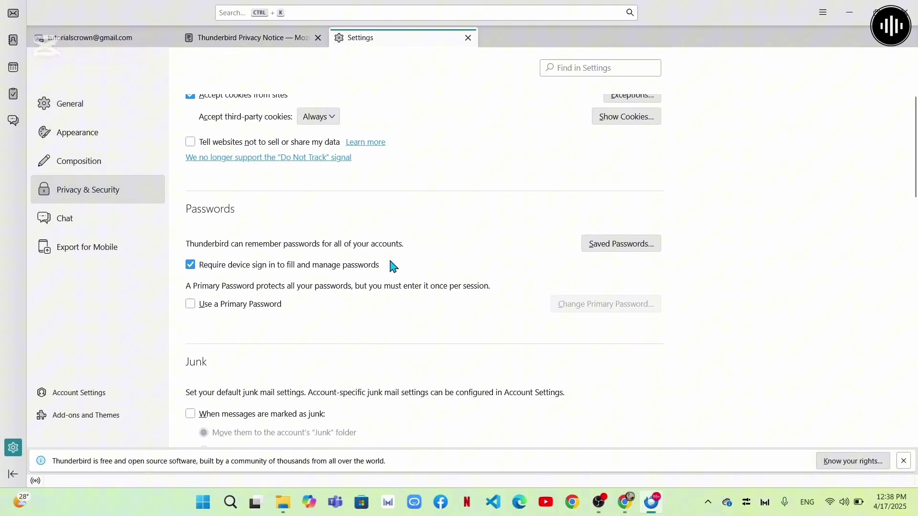
scroll(380, 259, down, 1)
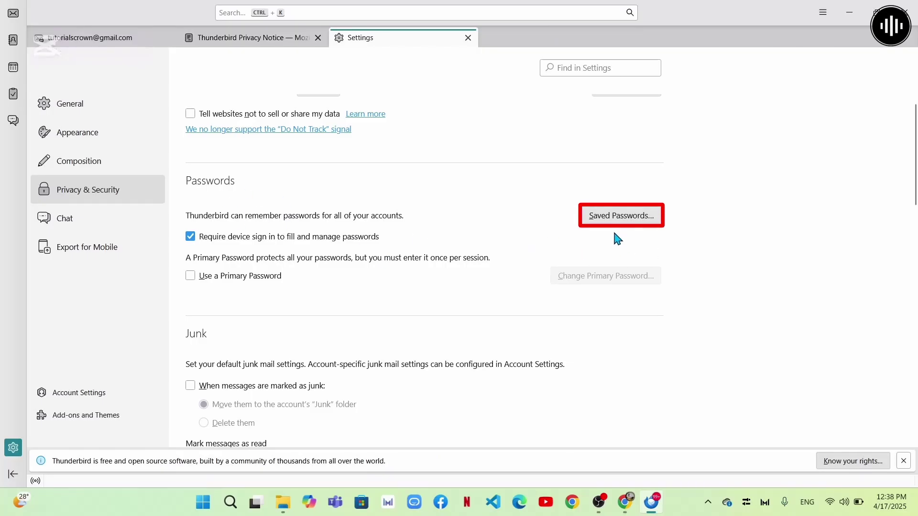
Open Saved Passwords to list the three stored Gmail logins.
click(609, 223)
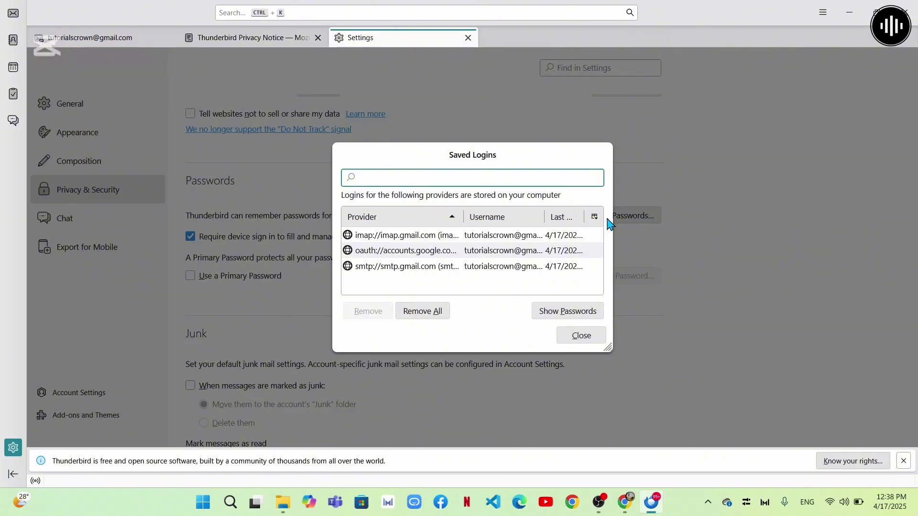
Request Show Passwords in Saved Logins, triggering the Windows Security fingerprint check.
click(569, 313)
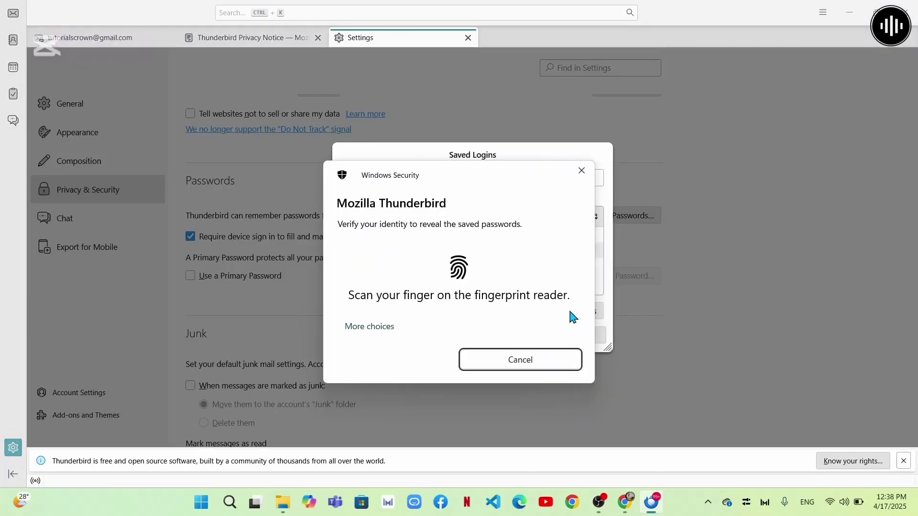